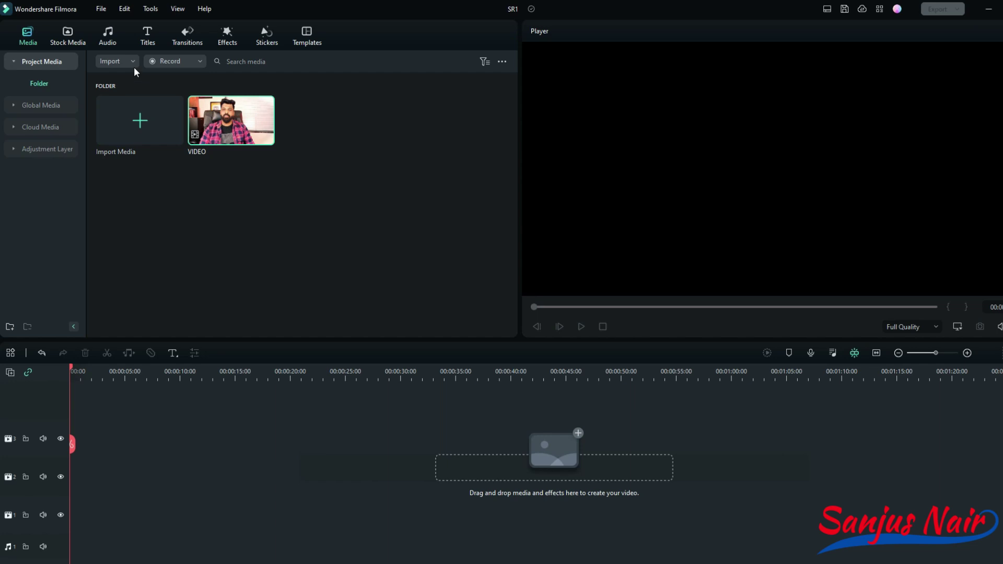
Import MALAYALAM MULTI COLOUR.png into the project media and place the VIDEO clip at the start of the timeline
left_click(134, 67)
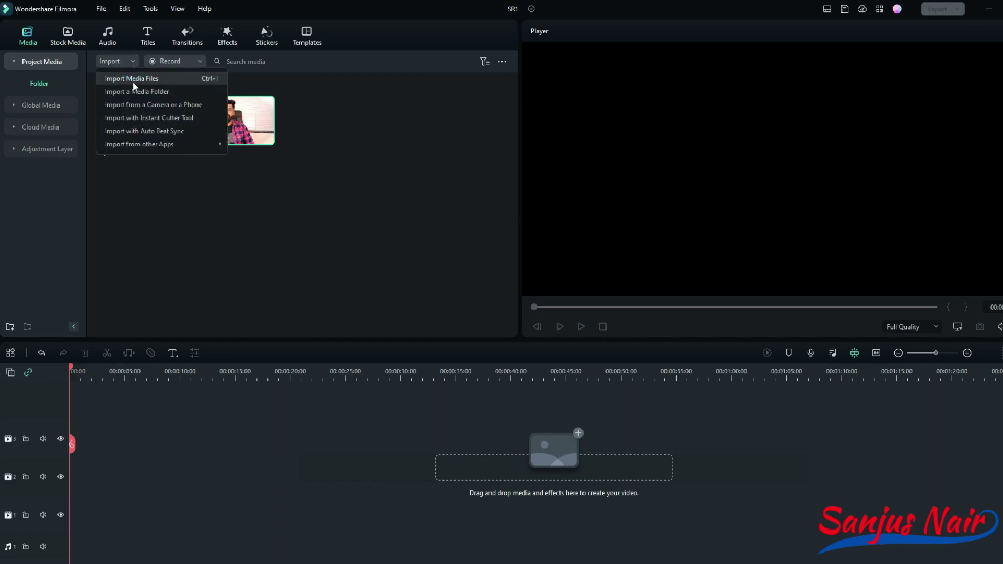
left_click(132, 79)
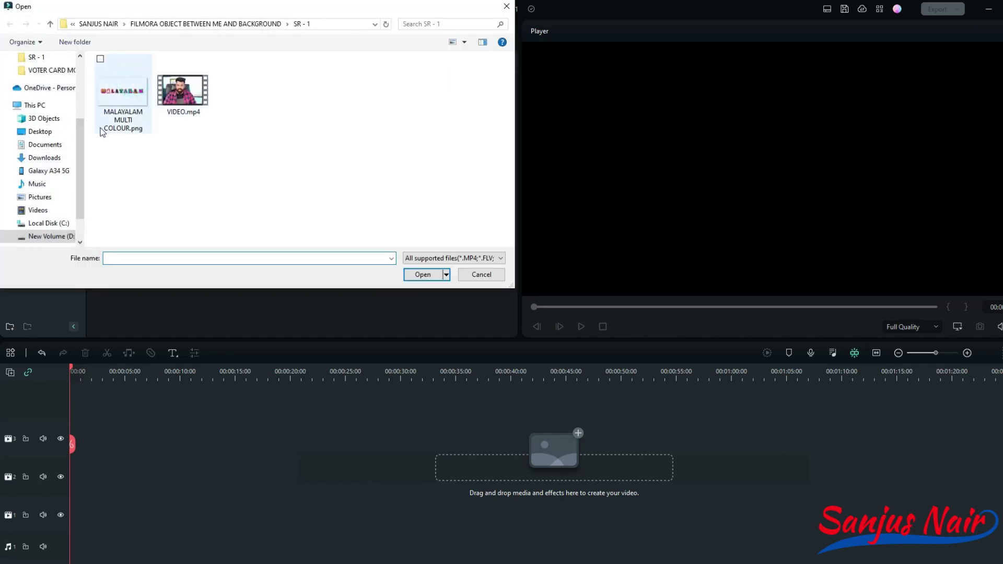
double_click(135, 97)
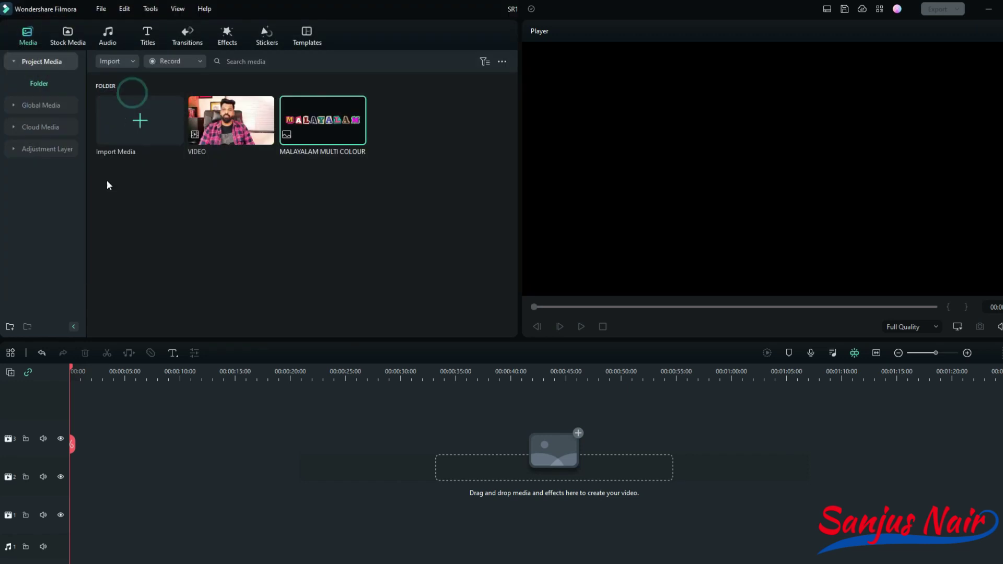
left_click_drag(252, 115, 77, 477)
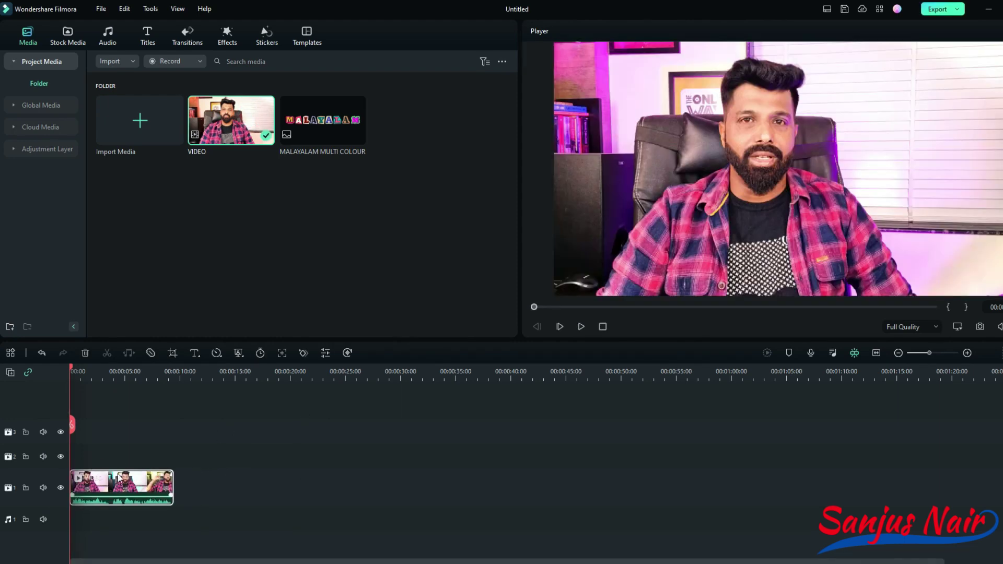
left_click_drag(72, 426, 79, 451)
left_click(161, 437)
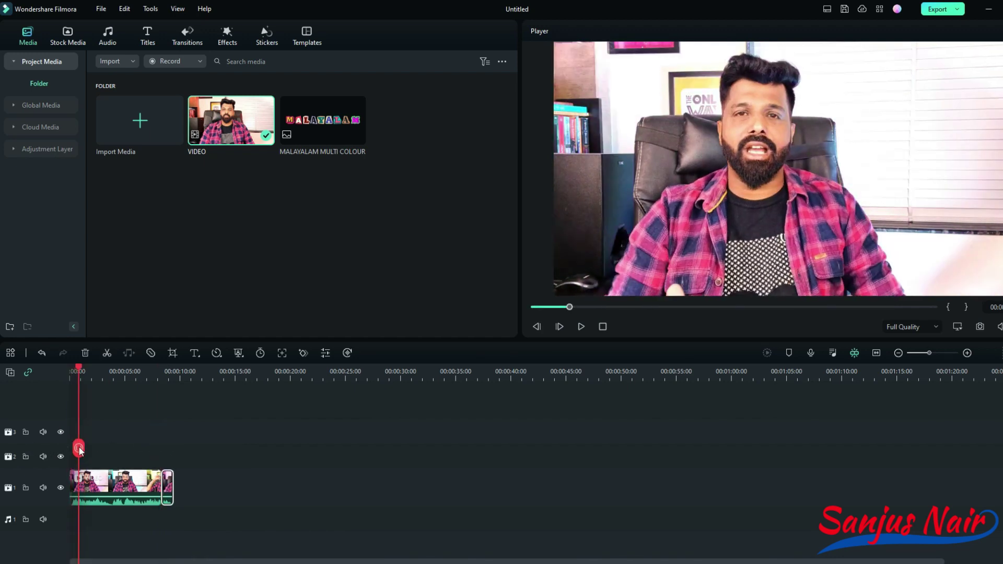
left_click(77, 449)
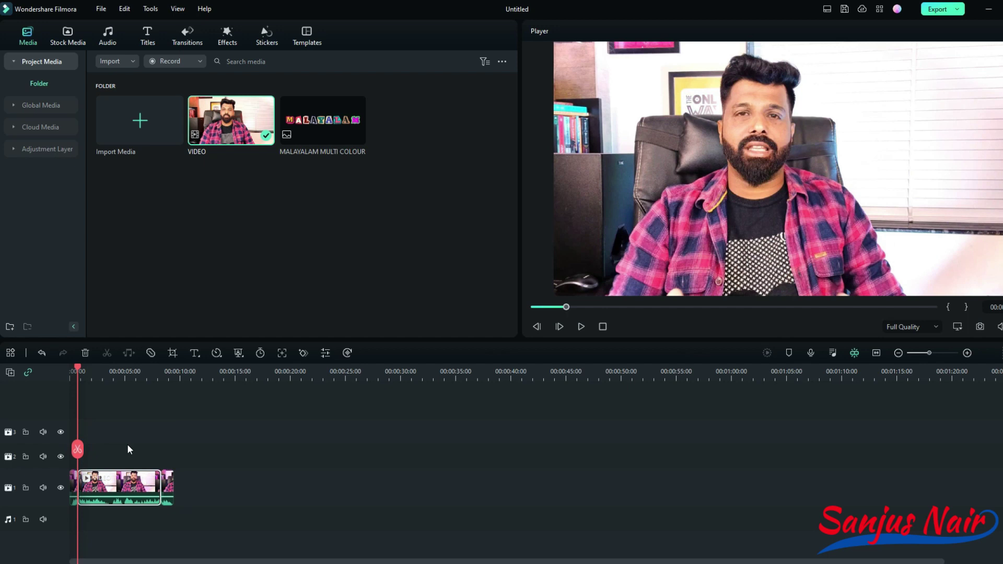
key("ctrl+z")
key("ctrl+z")
left_click_drag(77, 448, 117, 448)
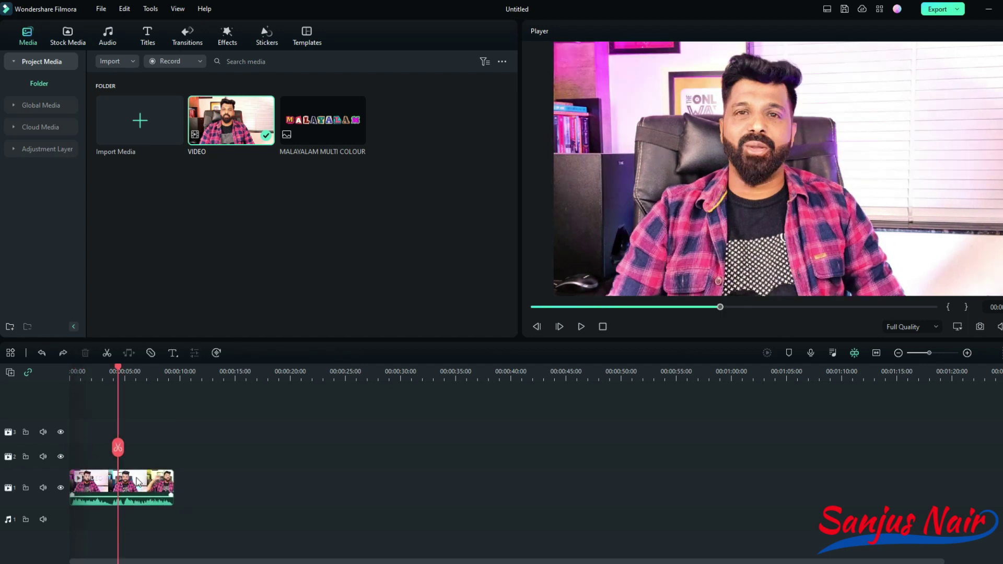
left_click(138, 482)
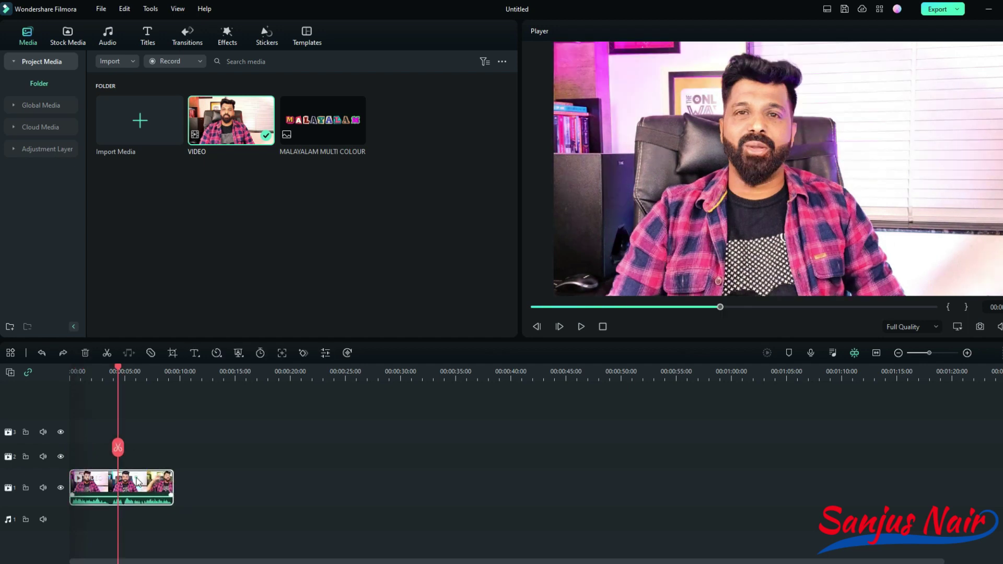
left_click(118, 449)
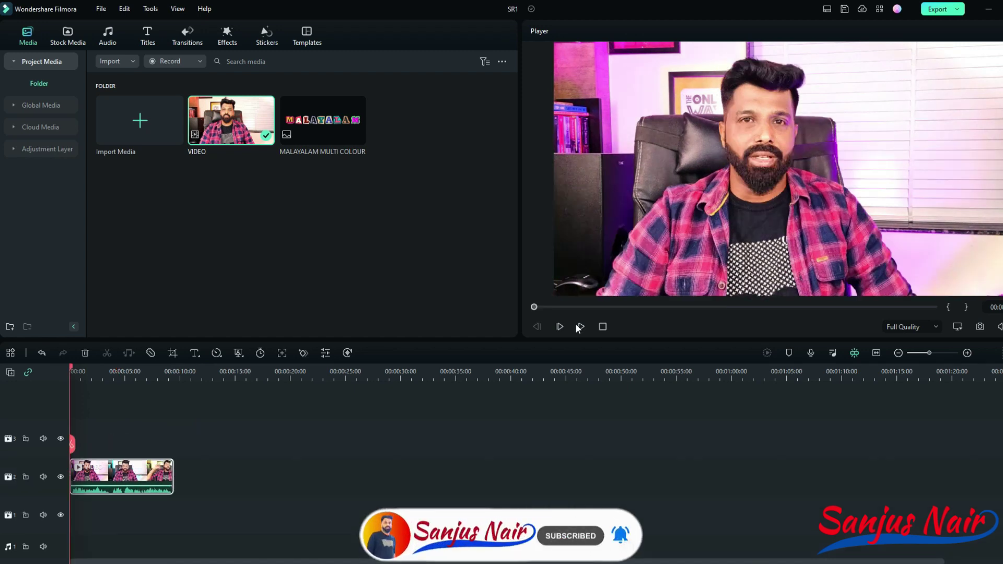
Duplicate the video clip onto track 4, aligned with the start of the original and with one empty track between them
left_click(581, 327)
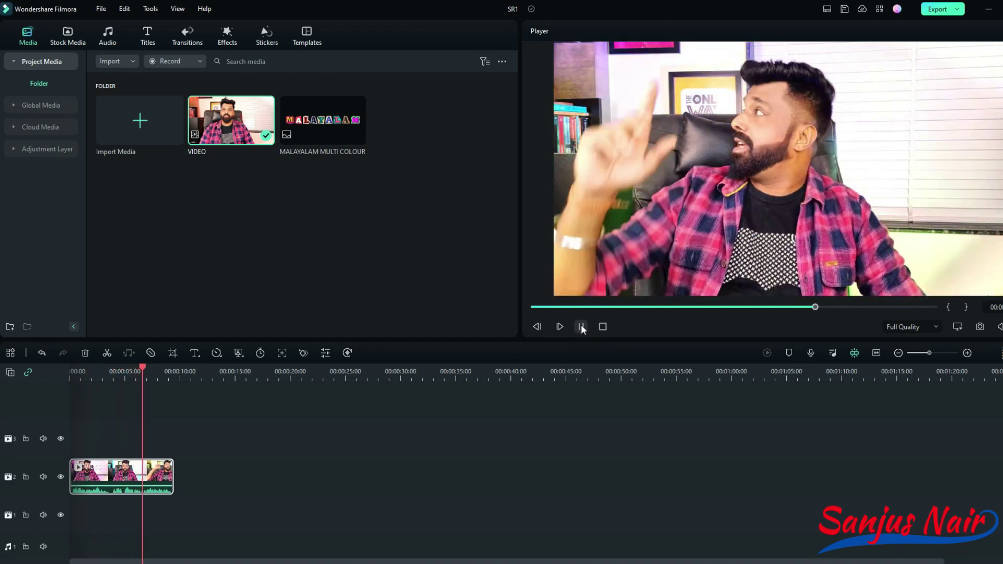
left_click(201, 444)
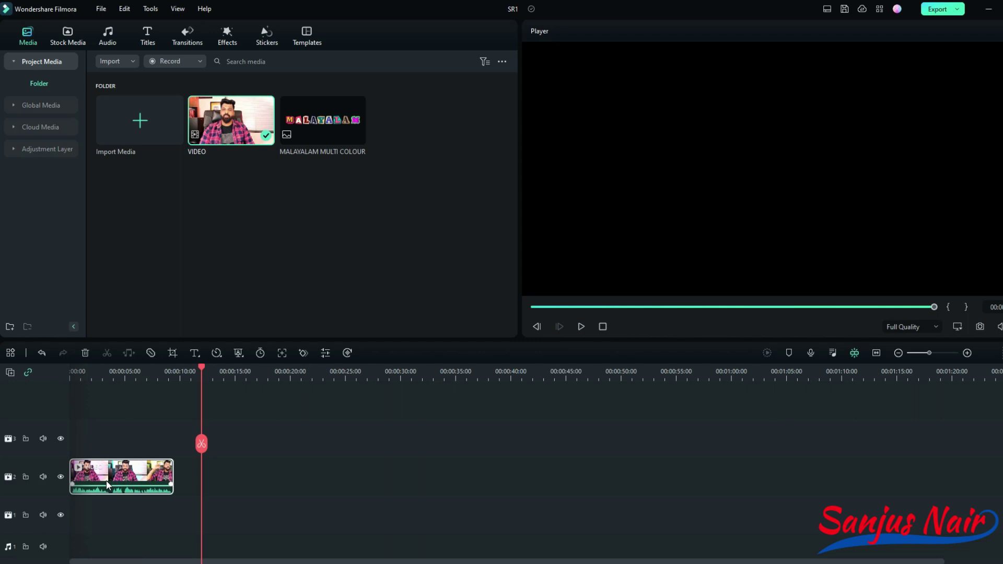
key("ctrl+v")
left_click(426, 479)
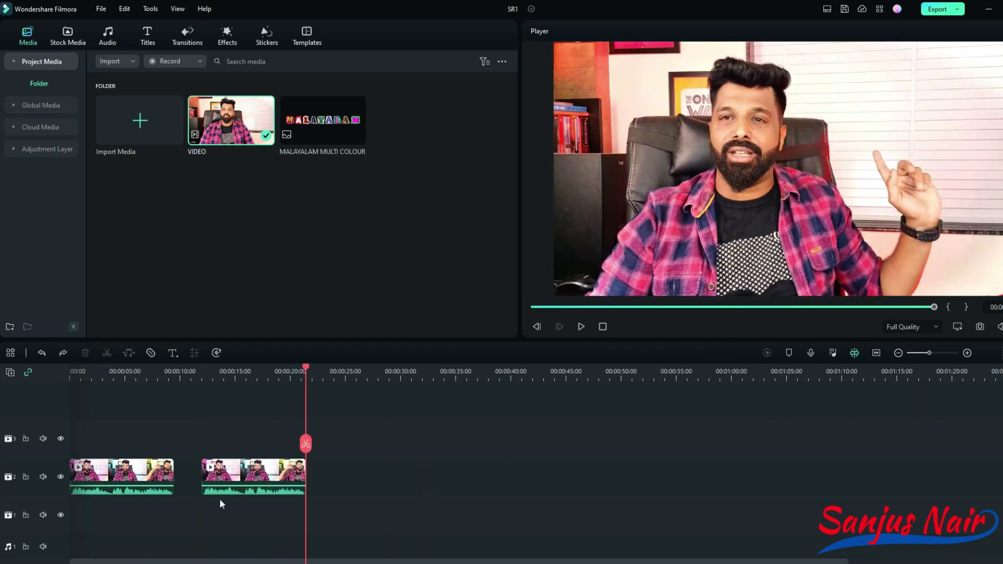
left_click_drag(244, 484, 115, 381)
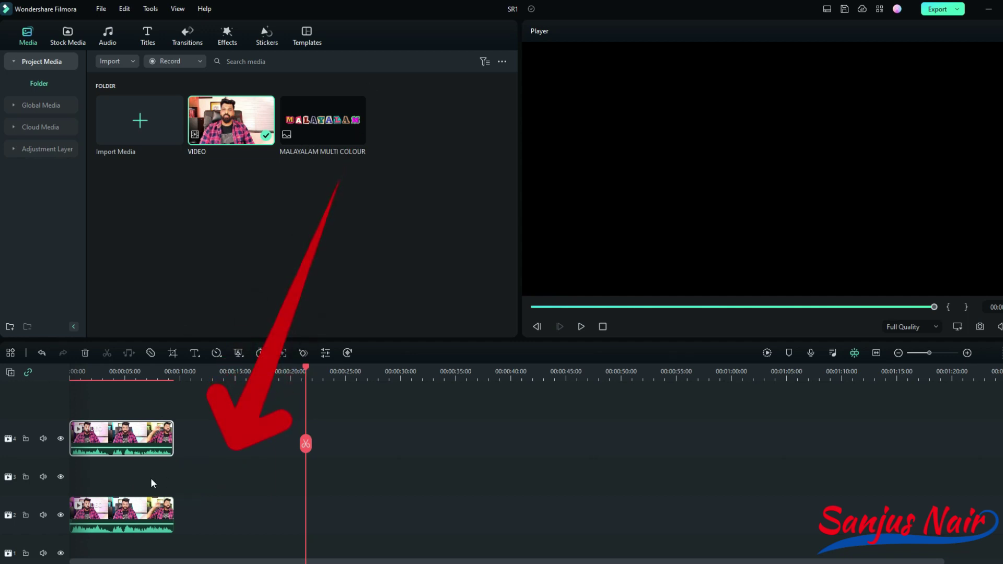
Enable Smart Cutout on the upper video clip and open its cutout editor
double_click(131, 434)
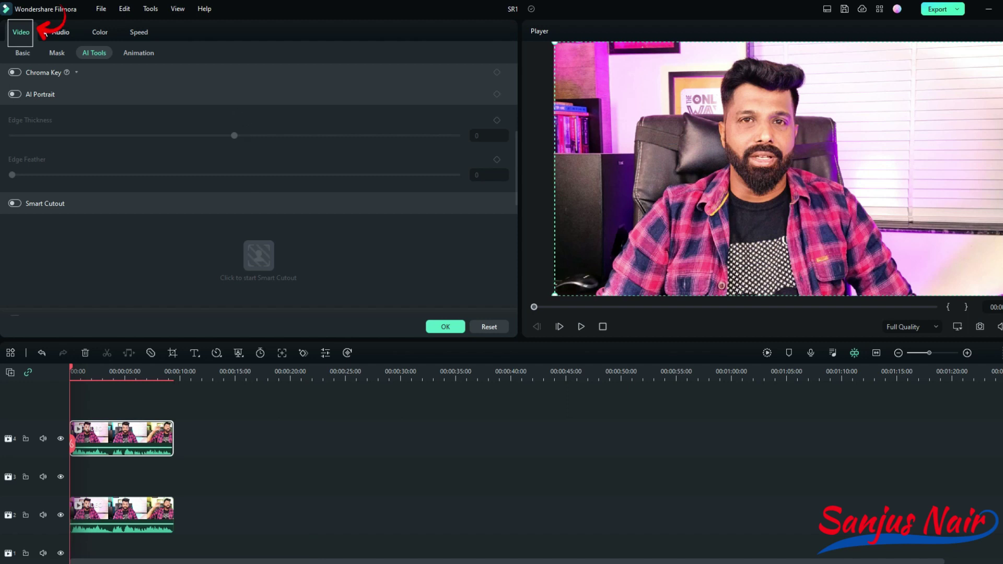
left_click(22, 34)
left_click(23, 54)
left_click(57, 53)
left_click(90, 53)
left_click(135, 52)
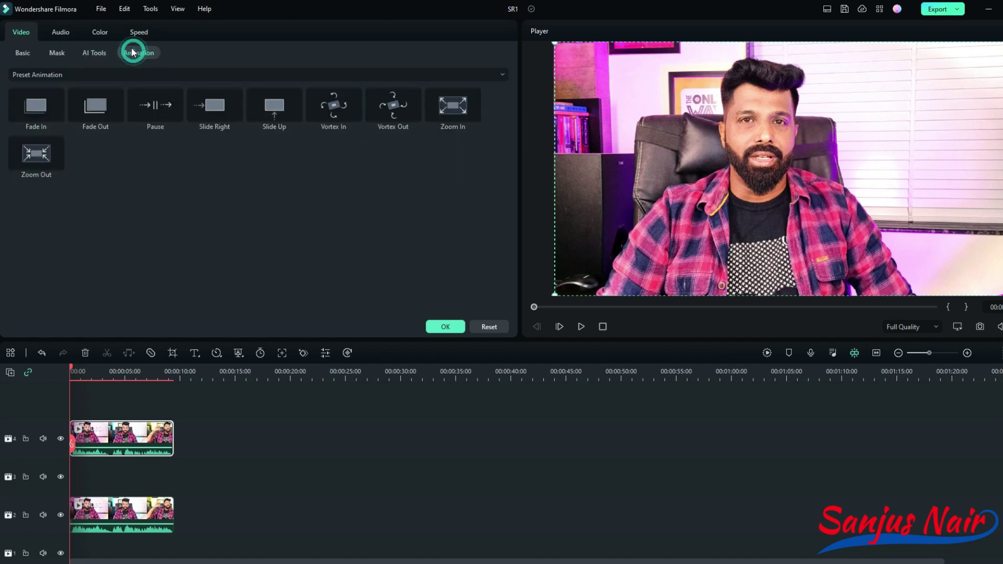
left_click(91, 52)
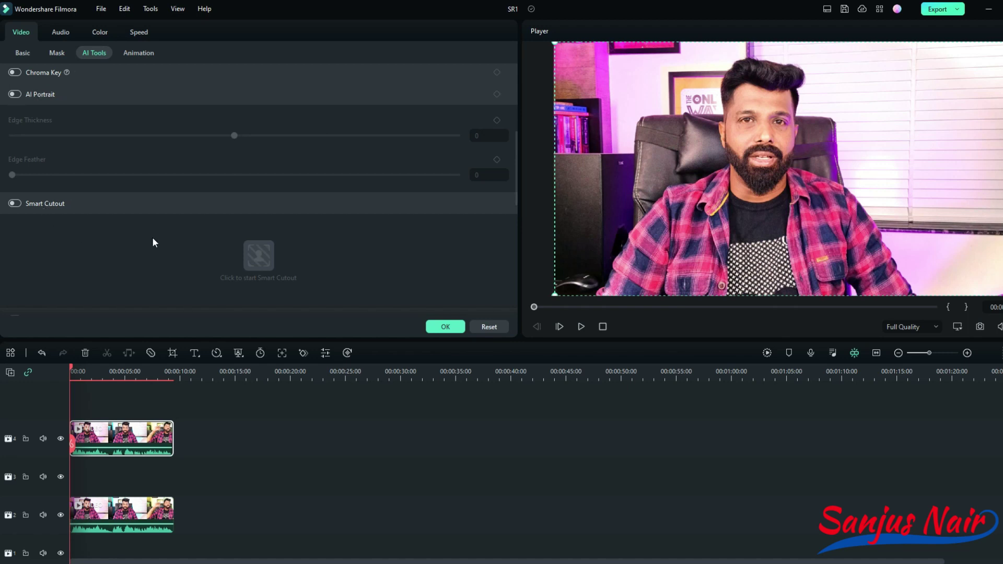
left_click(16, 204)
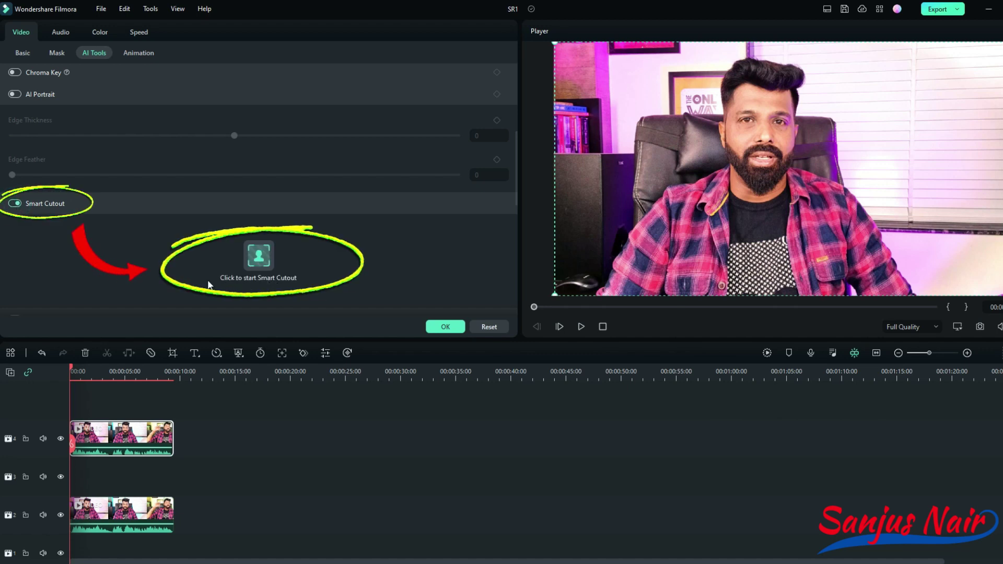
left_click(262, 262)
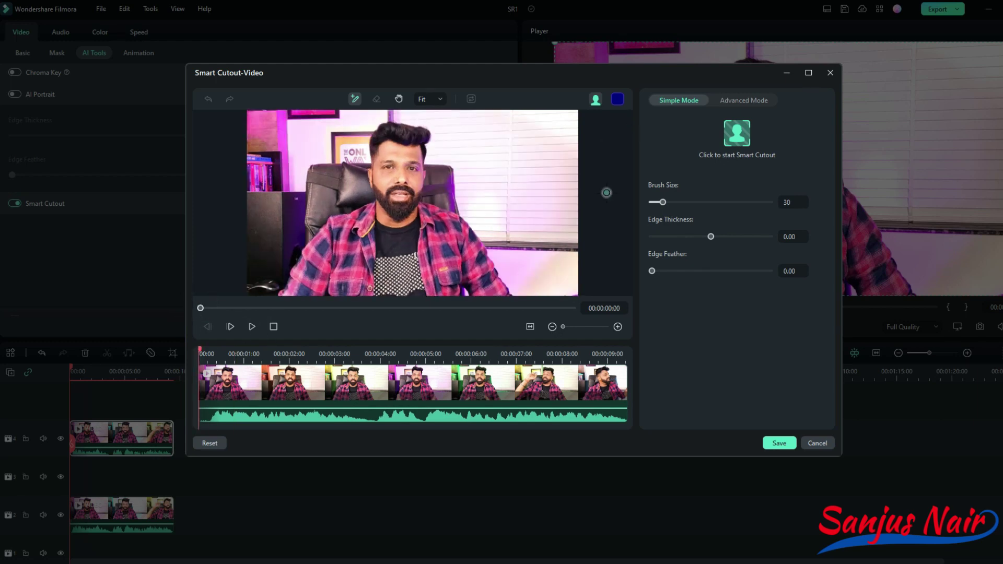
In Advanced Mode, brush over the man and his chair with brush size 30 to select them for the cutout
left_click(725, 101)
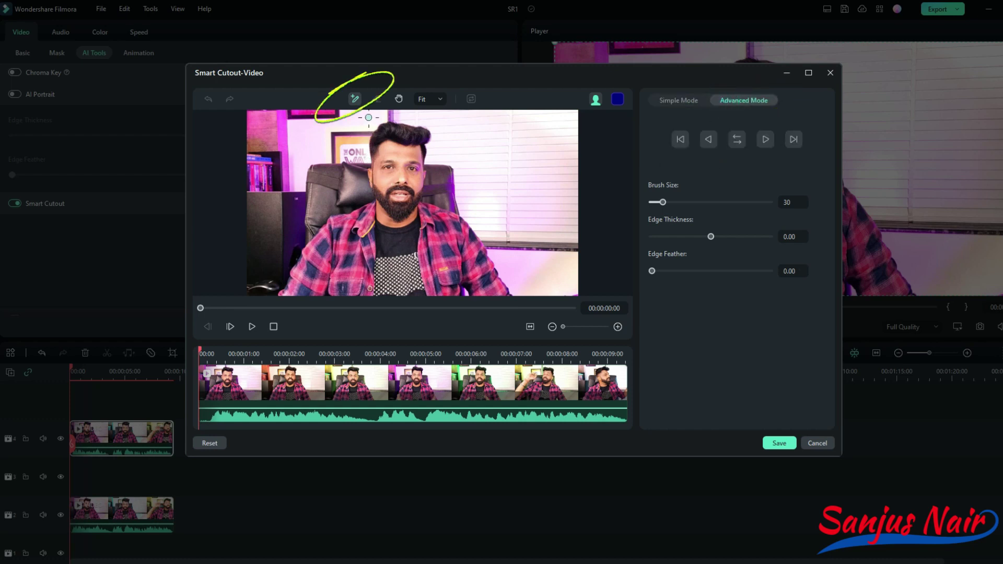
left_click(354, 99)
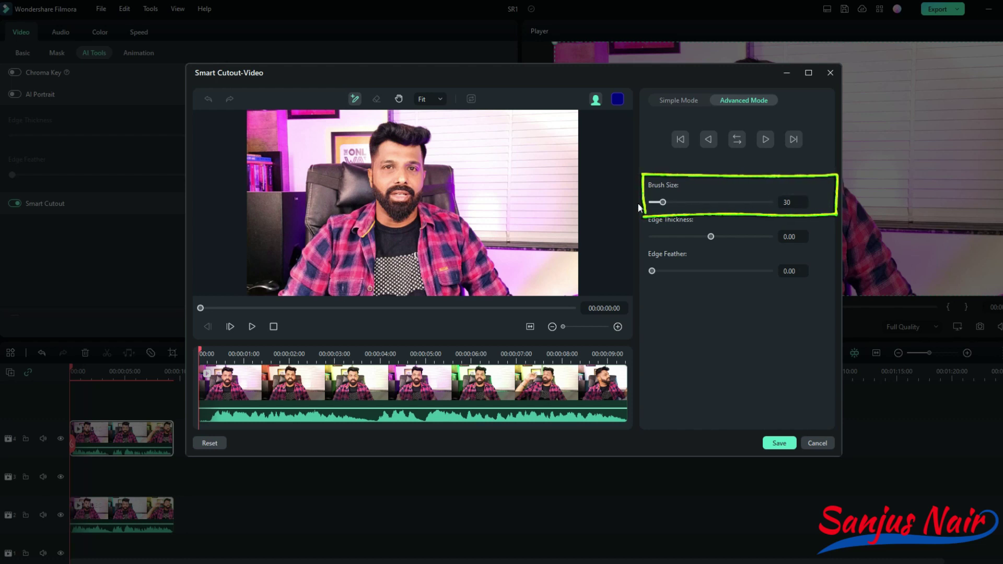
mouse_move(662, 200)
left_mouse_down()
mouse_move(728, 208)
mouse_move(651, 209)
left_mouse_up()
left_click(819, 202)
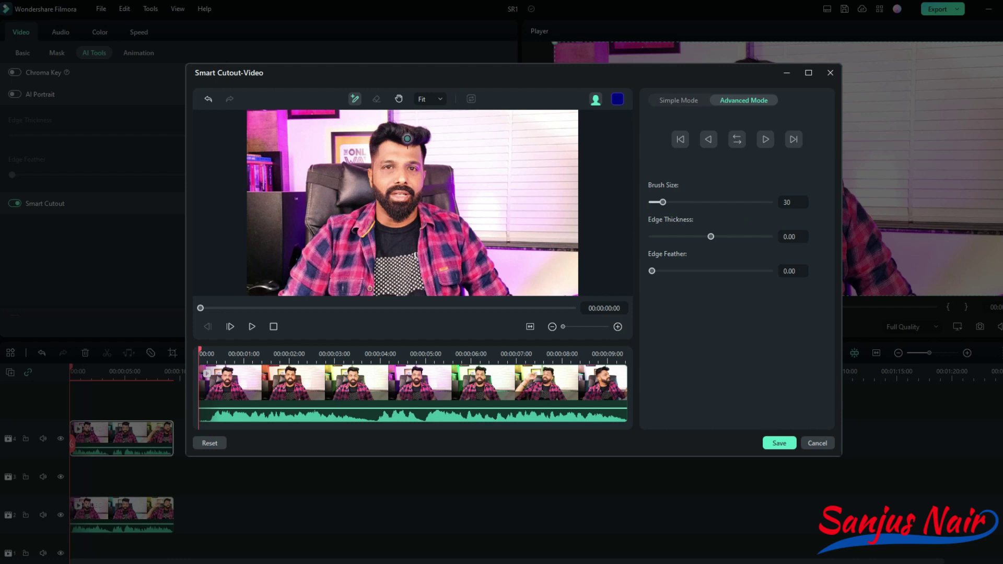
left_click_drag(405, 135, 390, 303)
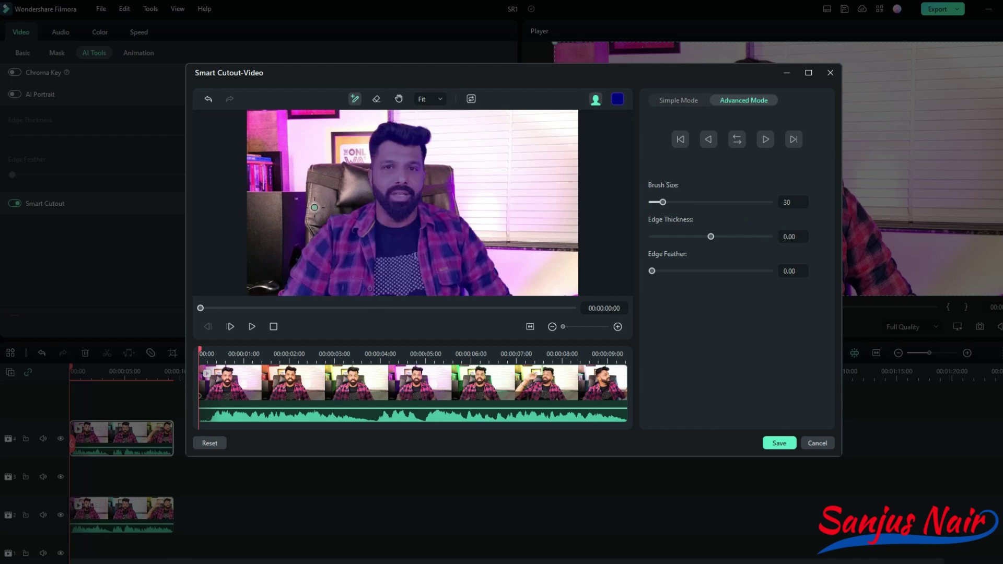
mouse_move(315, 169)
left_mouse_down()
mouse_move(334, 202)
mouse_move(356, 200)
mouse_move(364, 172)
left_mouse_up()
mouse_move(431, 166)
left_mouse_down()
mouse_move(433, 206)
mouse_move(444, 171)
left_mouse_up()
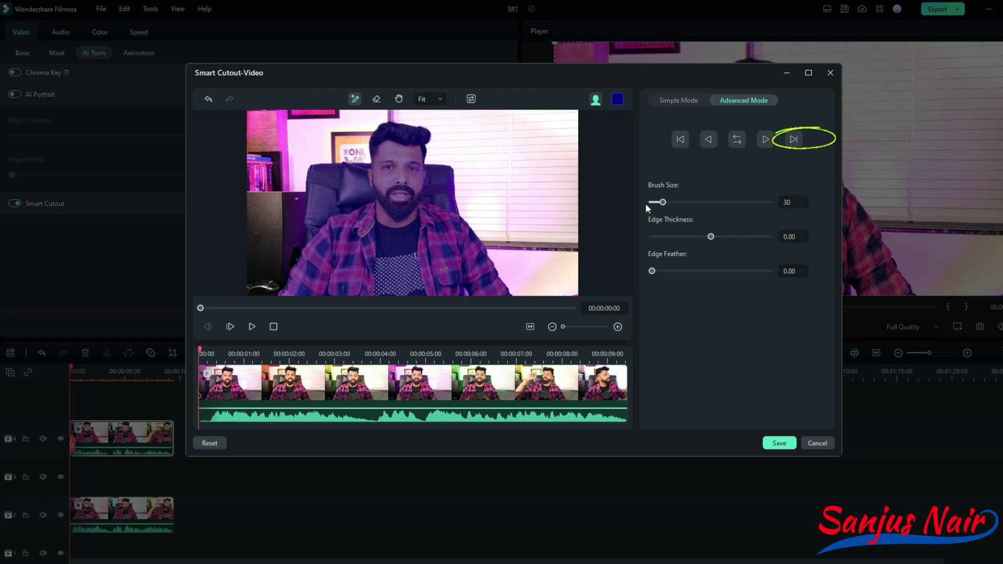
Process the cutout selection forward to the end of the clip, preview it and save the cutout
left_click(795, 139)
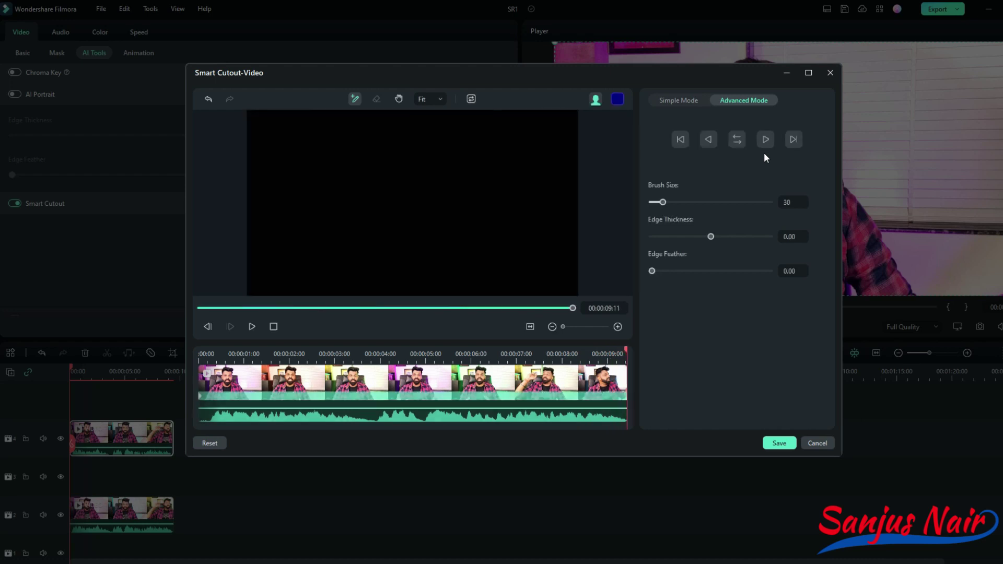
left_click_drag(531, 308, 173, 318)
left_click(251, 328)
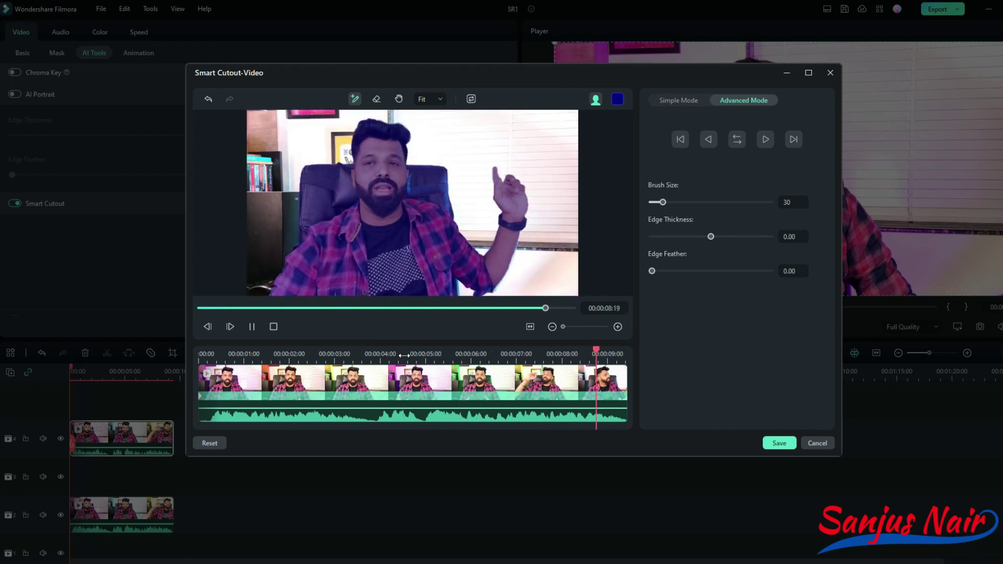
left_click(778, 442)
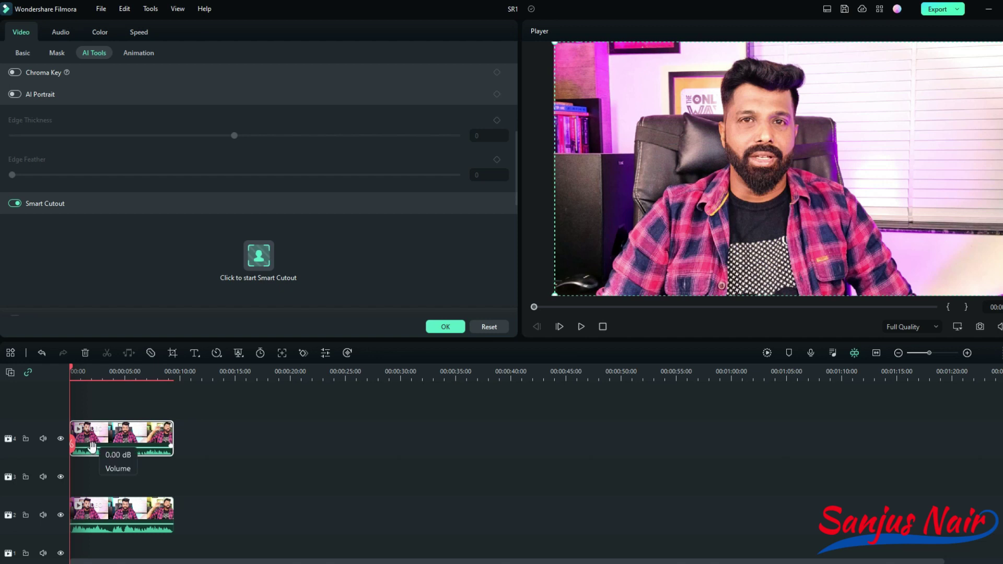
Compare the cutout clip with the original in the preview by moving the lower clip aside and back to the start
left_click_drag(120, 509, 364, 515)
left_click(118, 503)
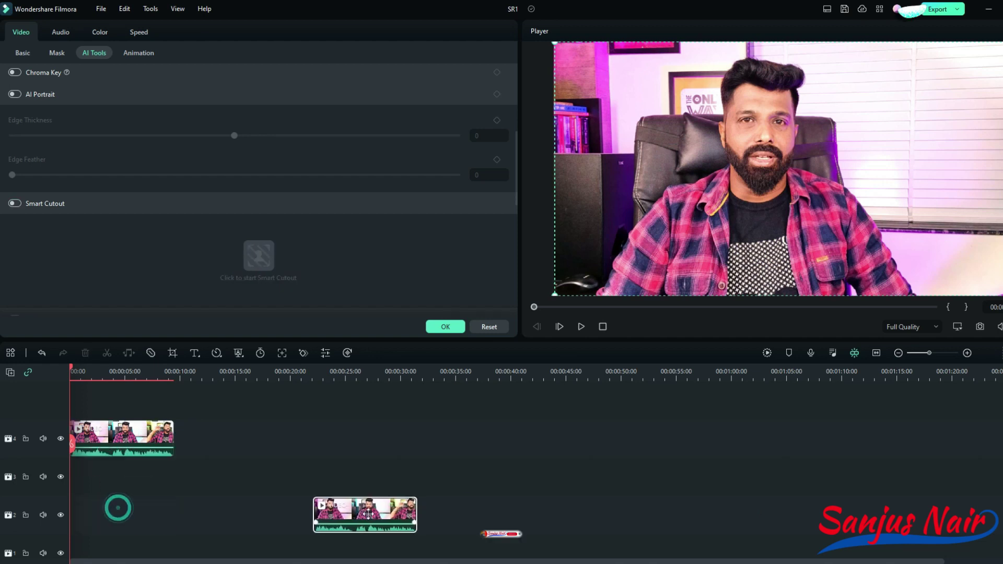
left_click(582, 327)
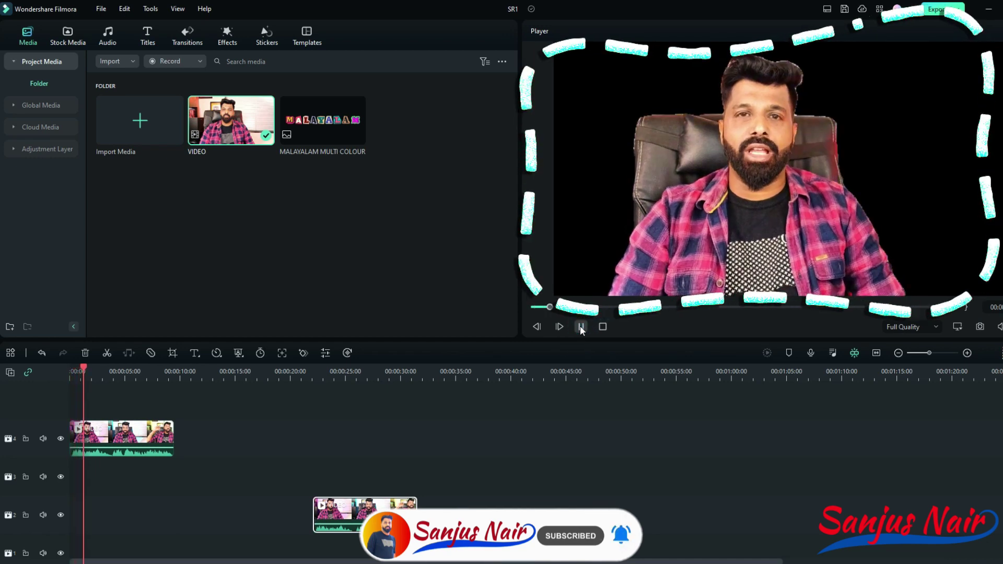
left_click(582, 327)
left_click_drag(88, 445, 309, 438)
left_click(582, 327)
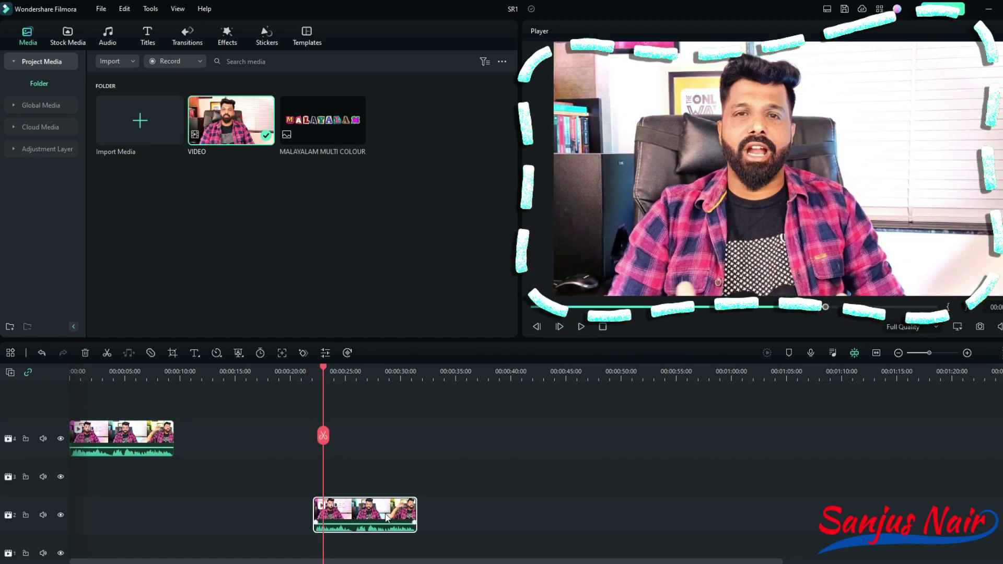
left_click_drag(386, 510, 125, 503)
Mute the cutout clip on the upper track
left_click(145, 444)
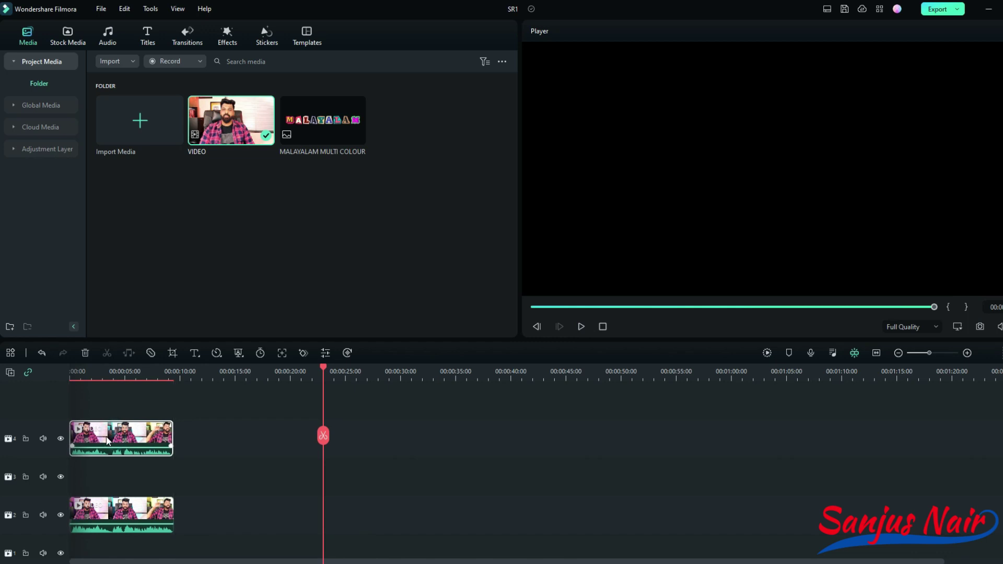
right_click(110, 439)
left_click(184, 258)
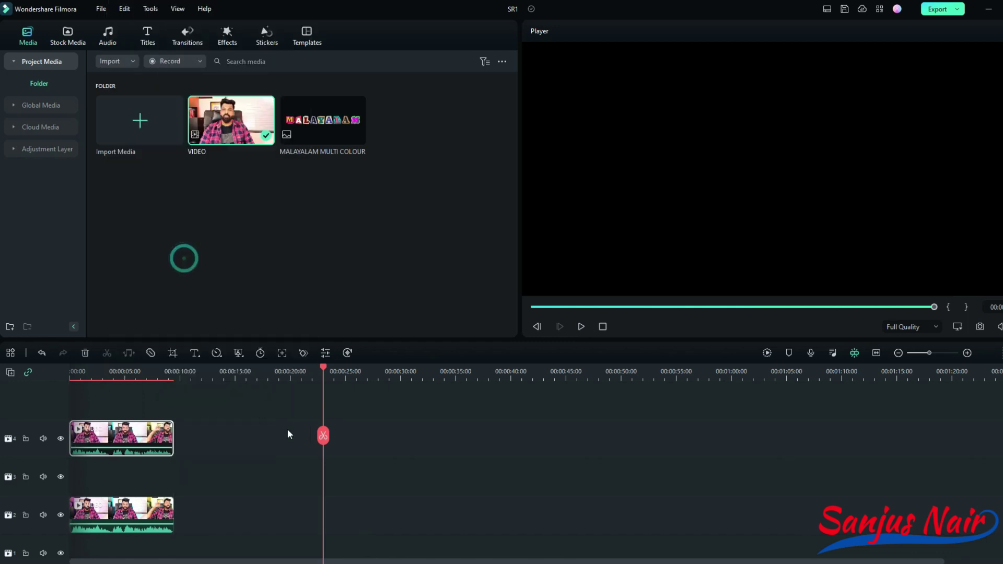
Place MALAYALAM MULTI COLOUR on the track between the two video clips and extend it to match their length
left_click_drag(324, 436, 73, 424)
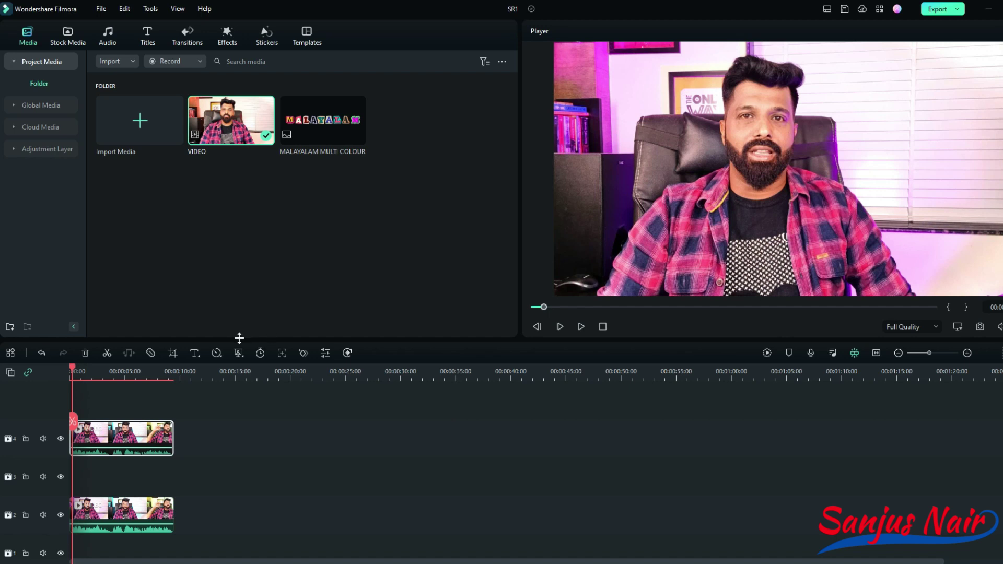
mouse_move(336, 147)
left_click_drag(329, 124, 216, 515)
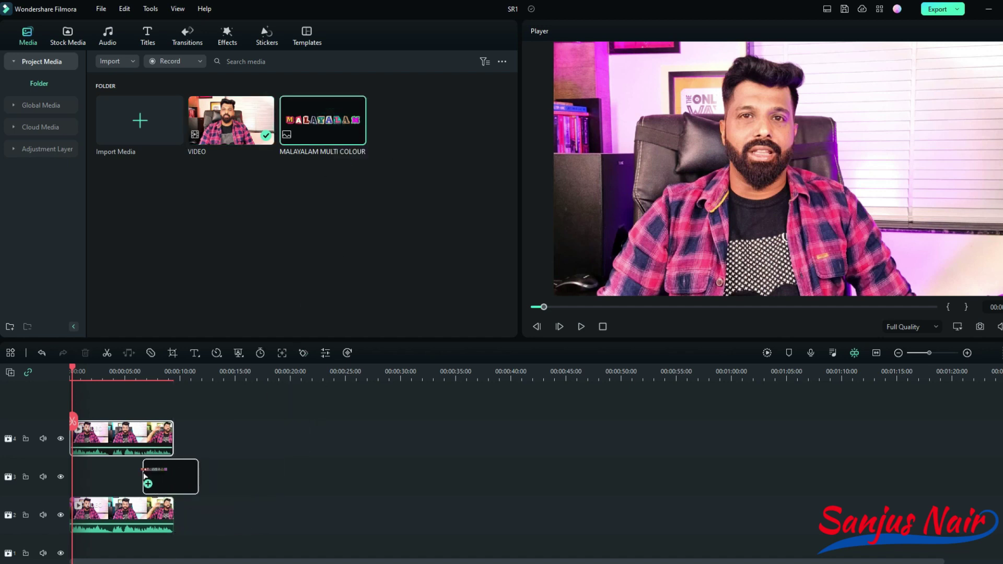
left_click_drag(76, 480, 75, 475)
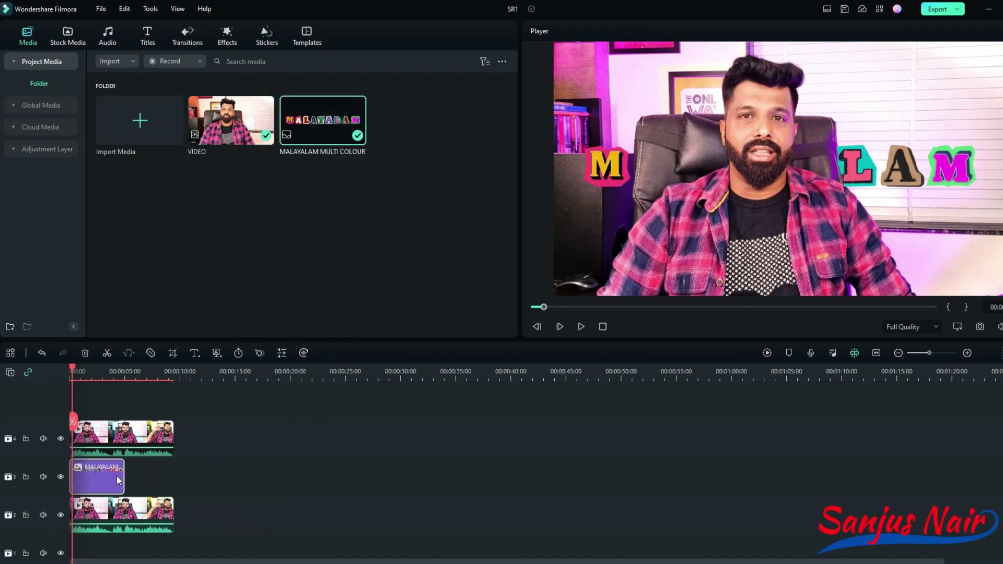
left_click_drag(140, 479, 172, 486)
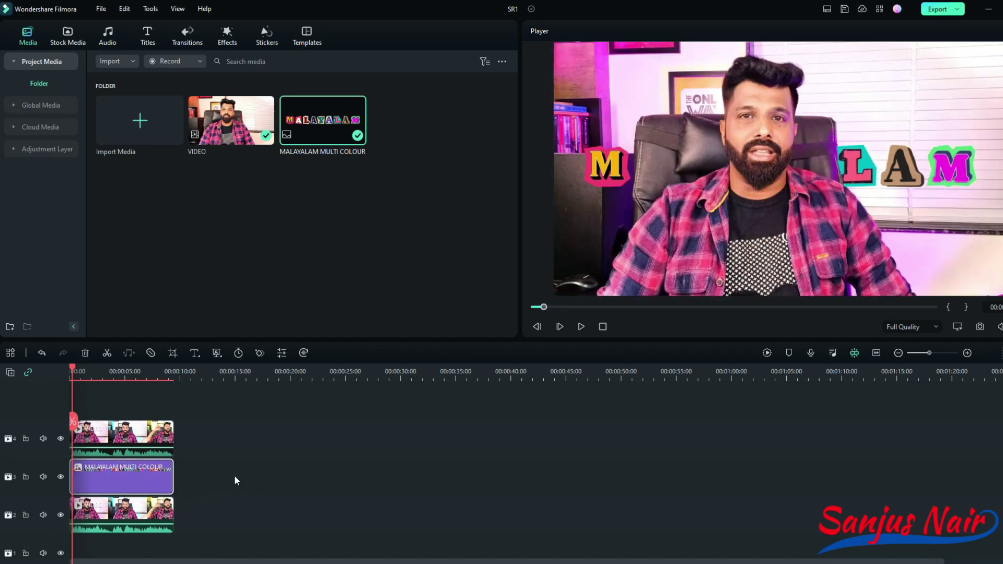
Raise and slightly enlarge the MALAYALAM title image behind the person's head, and split its clip into shorter sections
double_click(132, 473)
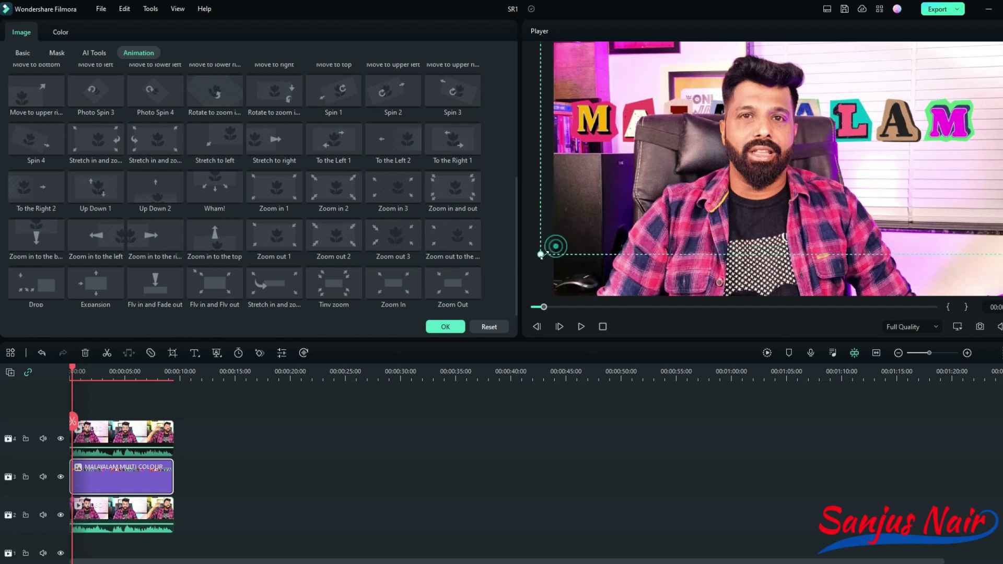
left_click(129, 439)
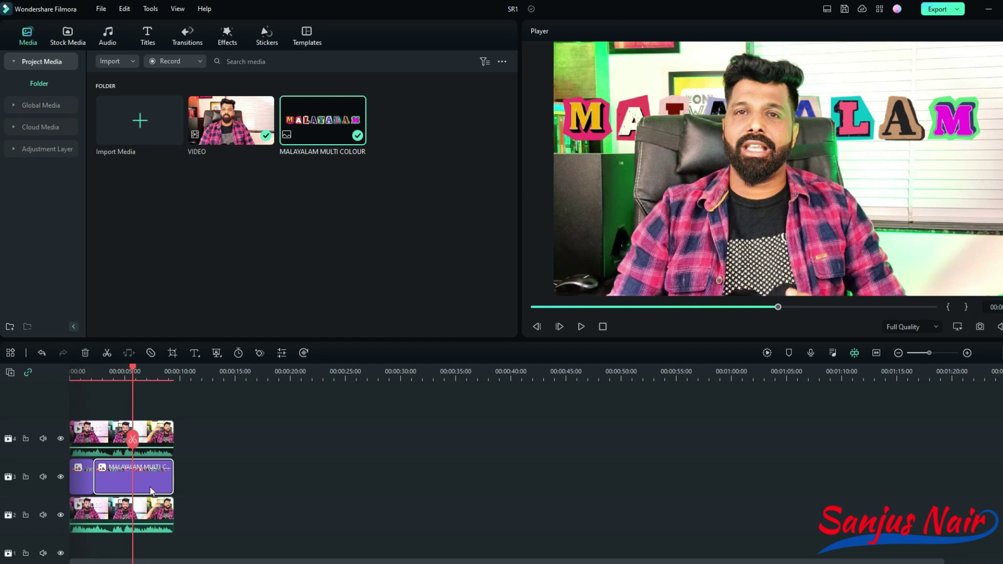
Apply motion animations to the title sections, using To the Left 1 on the second and Zoom in and out on the third
double_click(81, 476)
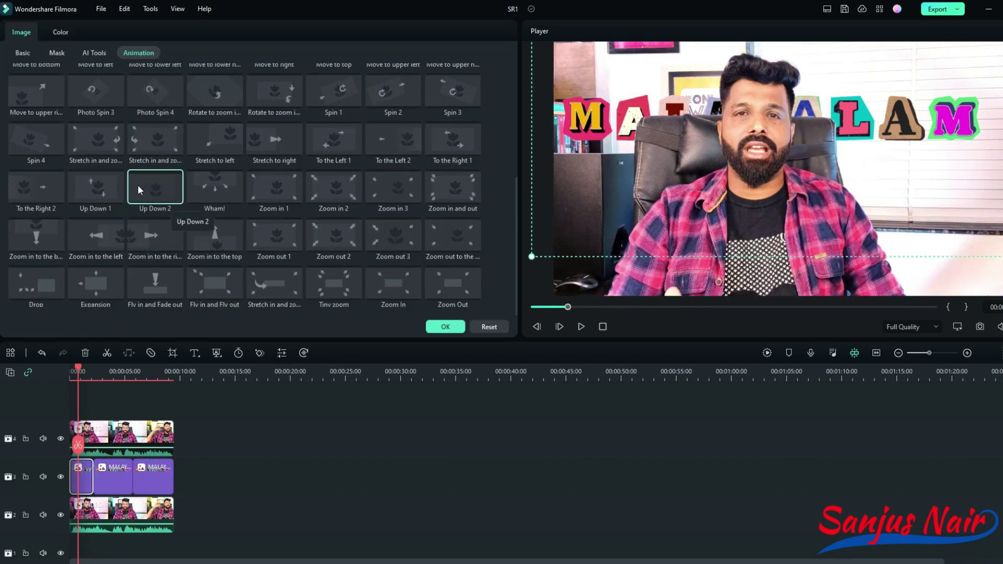
left_click(136, 137)
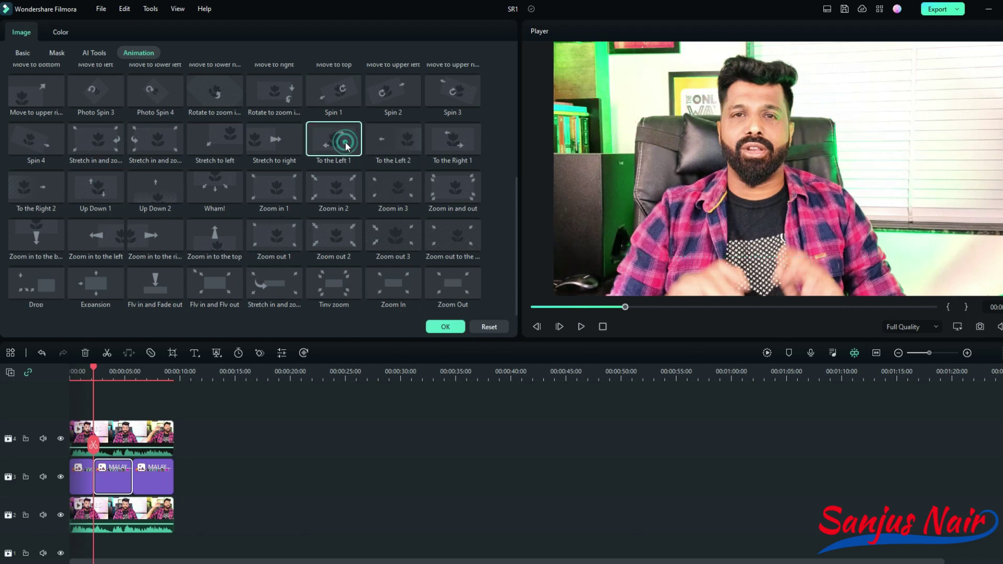
left_click(165, 474)
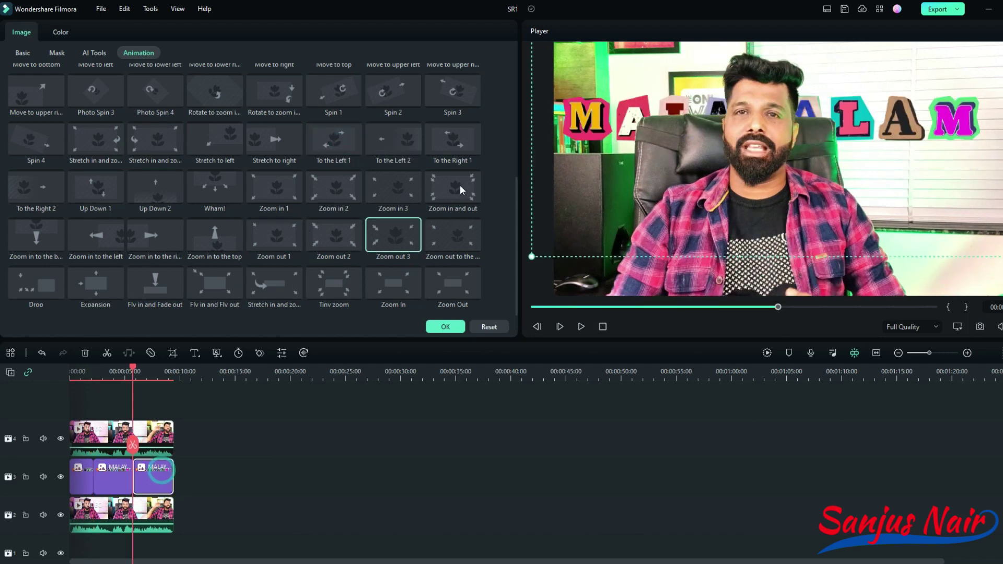
double_click(463, 188)
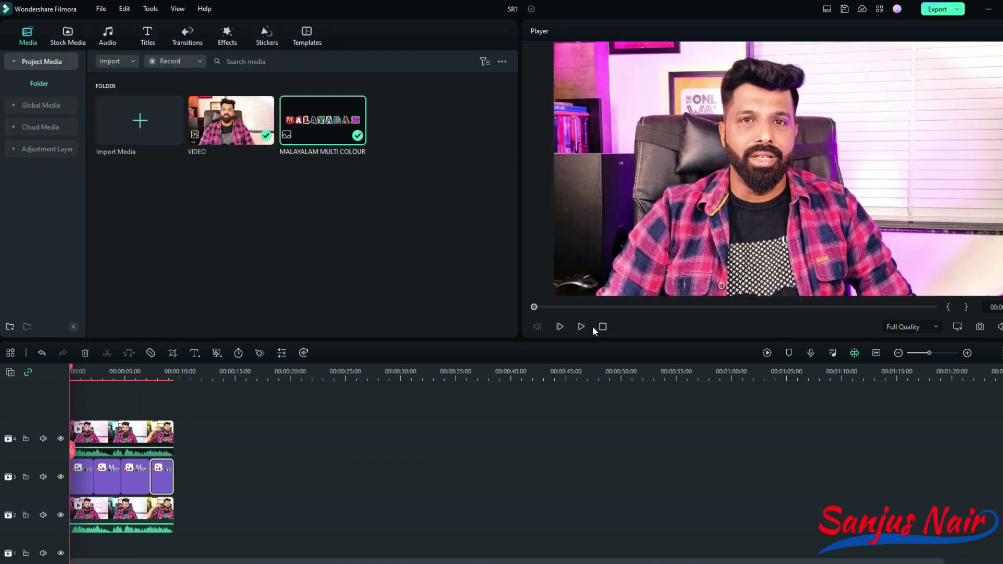
Play the composite from the start in full screen to check the animated title behind the person
left_click(580, 328)
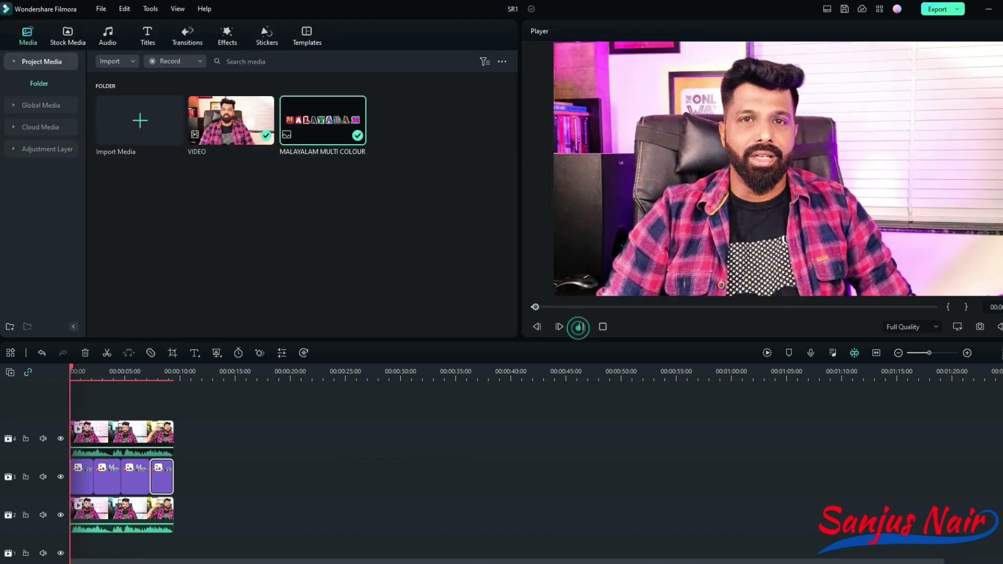
key("alt+Return")
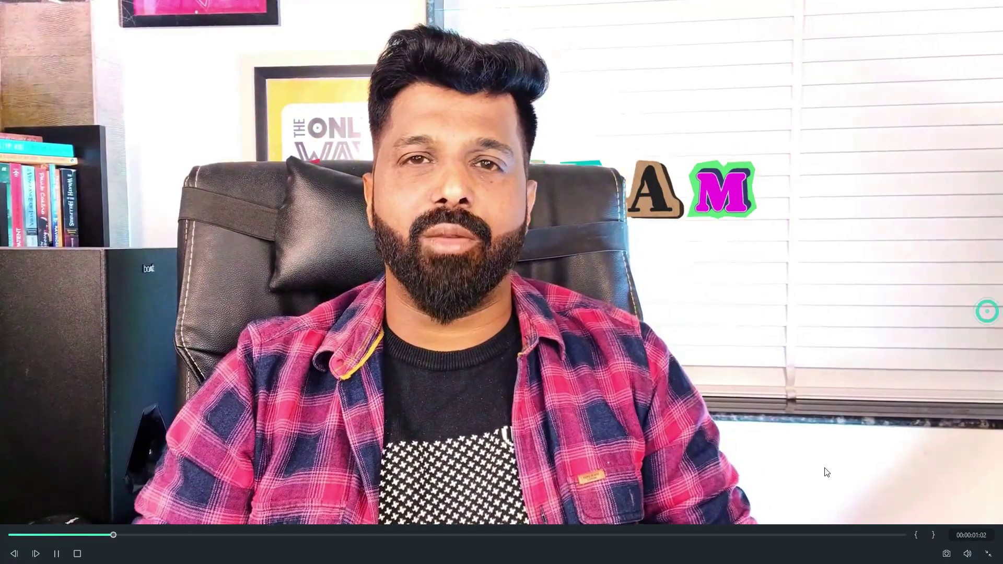